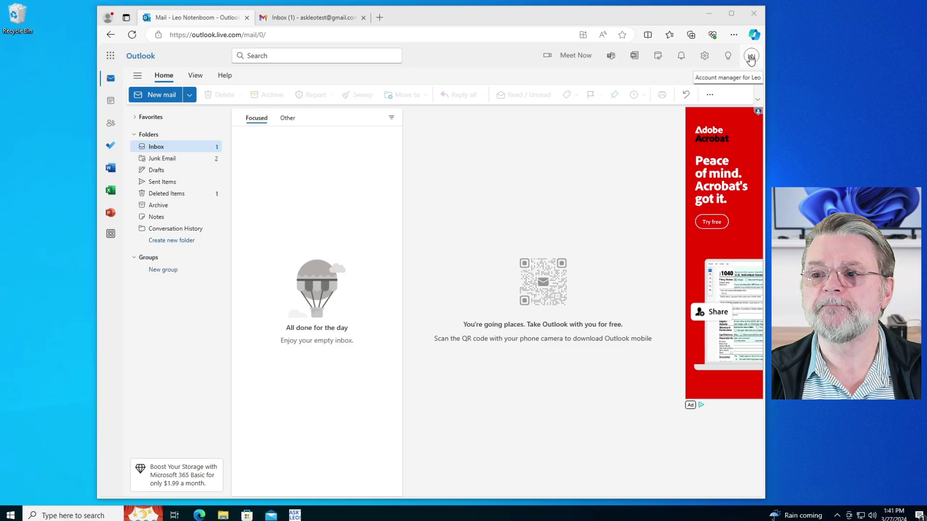
Reach the Microsoft account's Your info profile page from the Outlook avatar menu.
{"action": "left_click", "coordinate": [751, 57]}
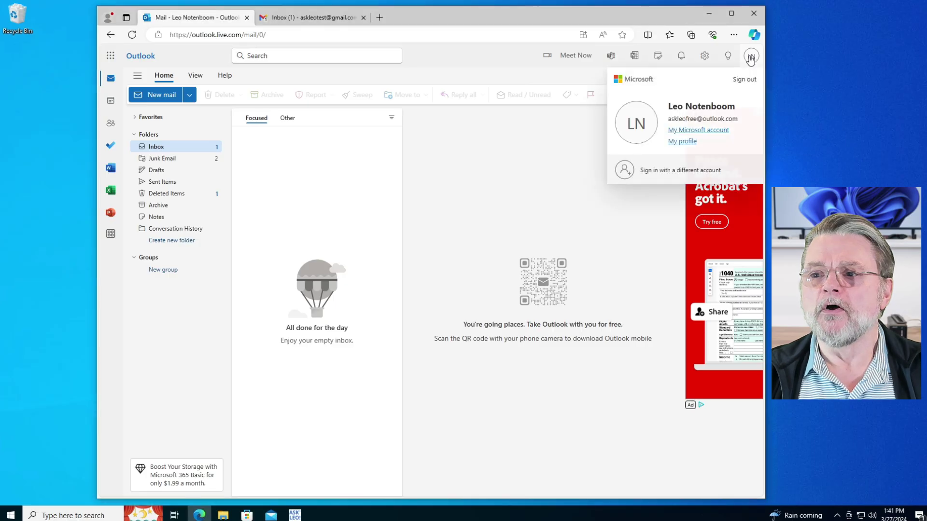
{"action": "left_click", "coordinate": [722, 132]}
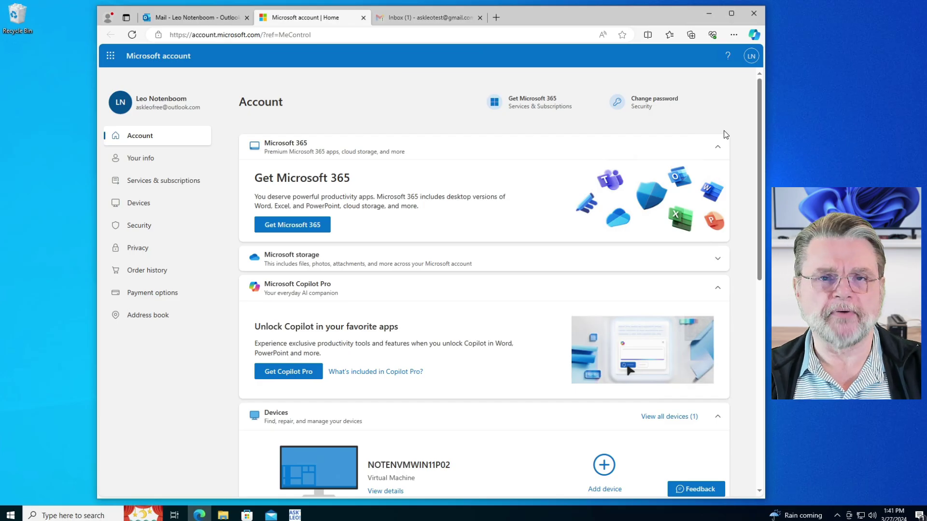
{"action": "mouse_move", "coordinate": [647, 198]}
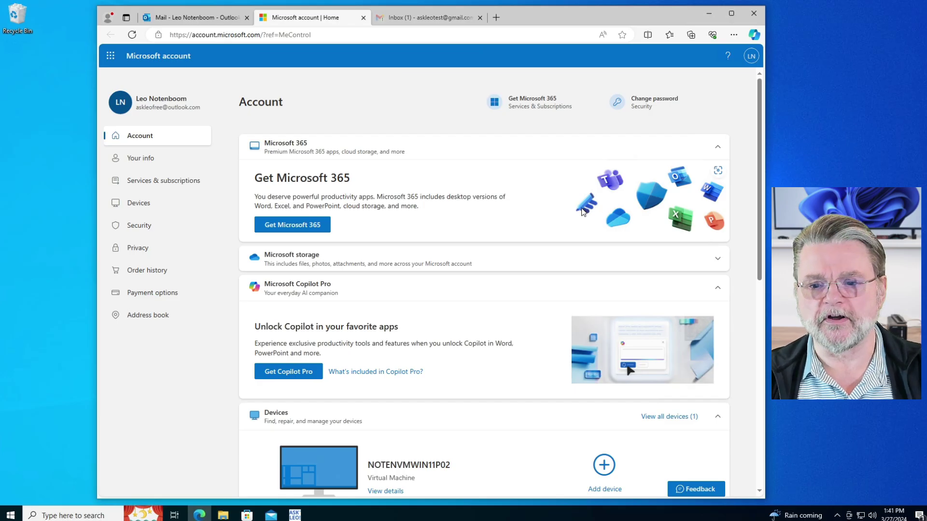
{"action": "scroll", "coordinate": [463, 244], "scroll_direction": "down", "scroll_amount": 5}
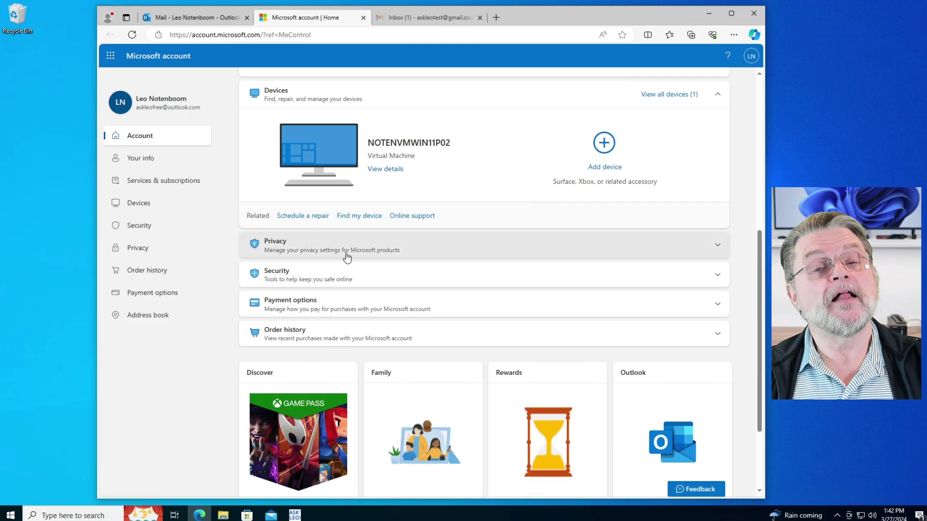
{"action": "scroll", "coordinate": [349, 257], "scroll_direction": "up", "scroll_amount": 5}
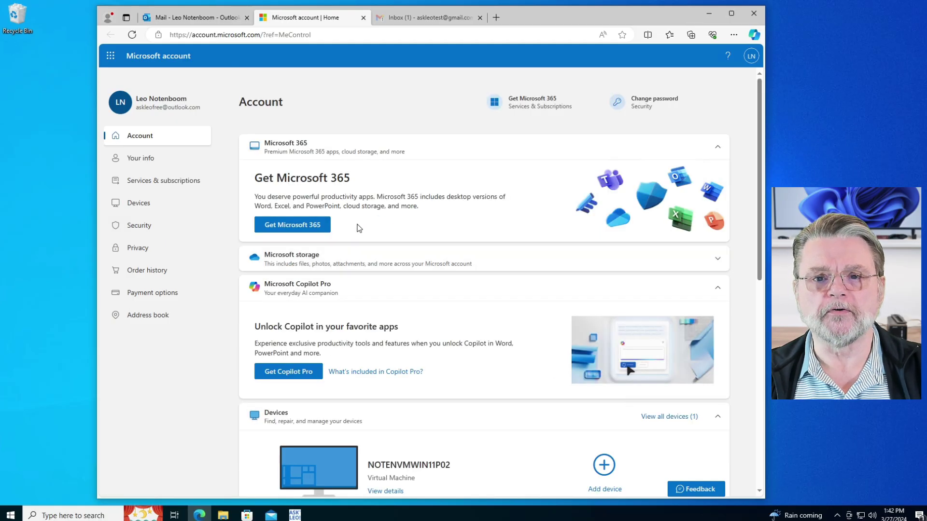
{"action": "left_click", "coordinate": [144, 160]}
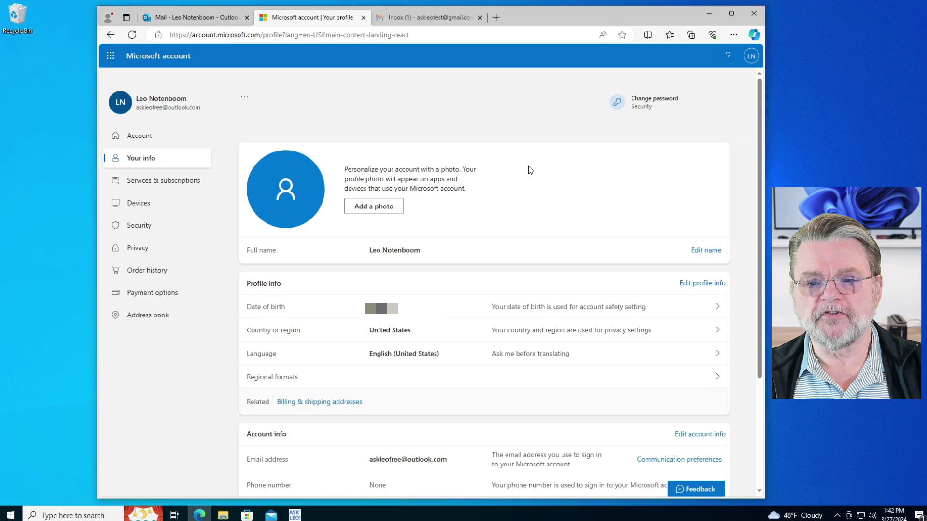
{"action": "scroll", "coordinate": [528, 170], "scroll_direction": "down", "scroll_amount": 3}
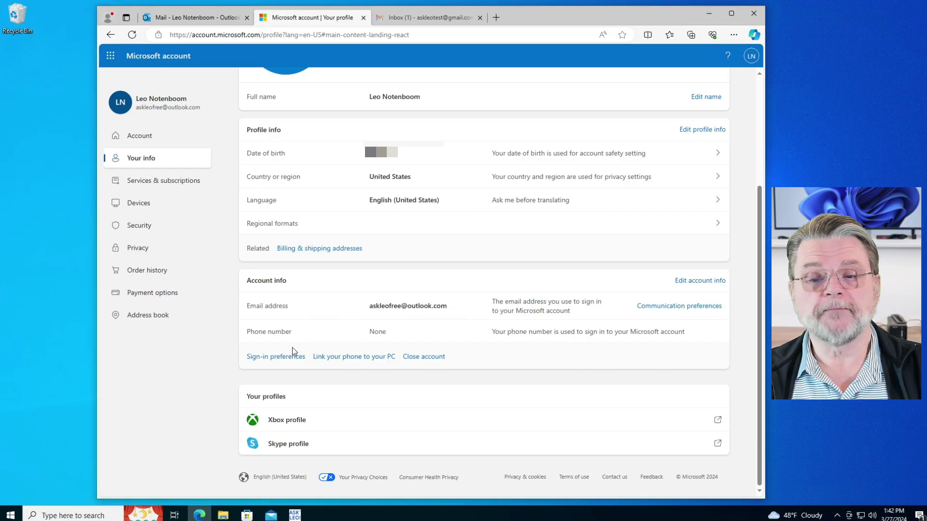
Enter Sign-in preferences, re-signing in with the saved password to reach alias management.
{"action": "left_click", "coordinate": [280, 358]}
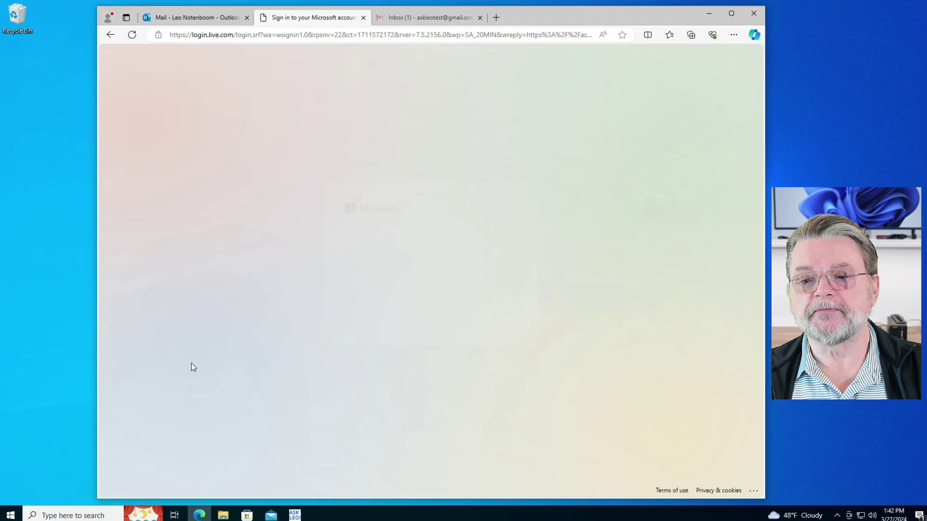
{"action": "left_click", "coordinate": [422, 253]}
{"action": "left_click", "coordinate": [405, 287]}
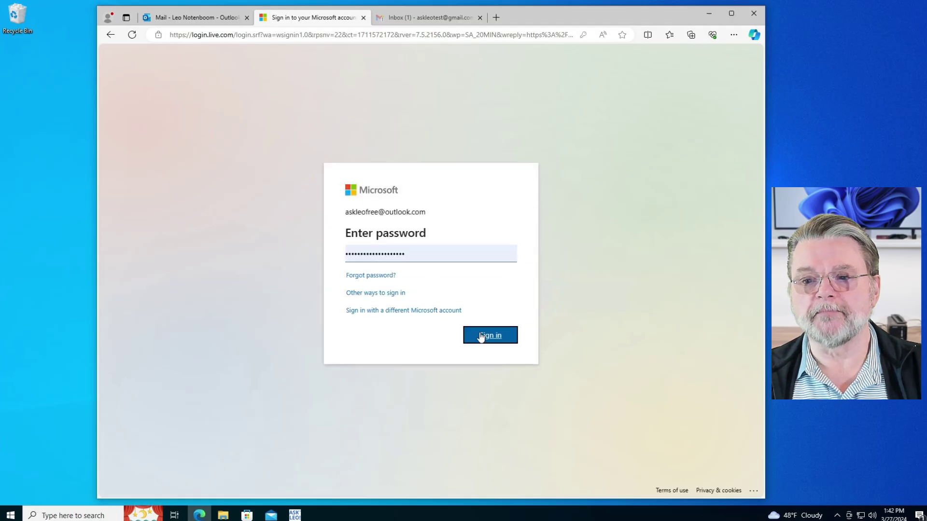
{"action": "left_click", "coordinate": [480, 335]}
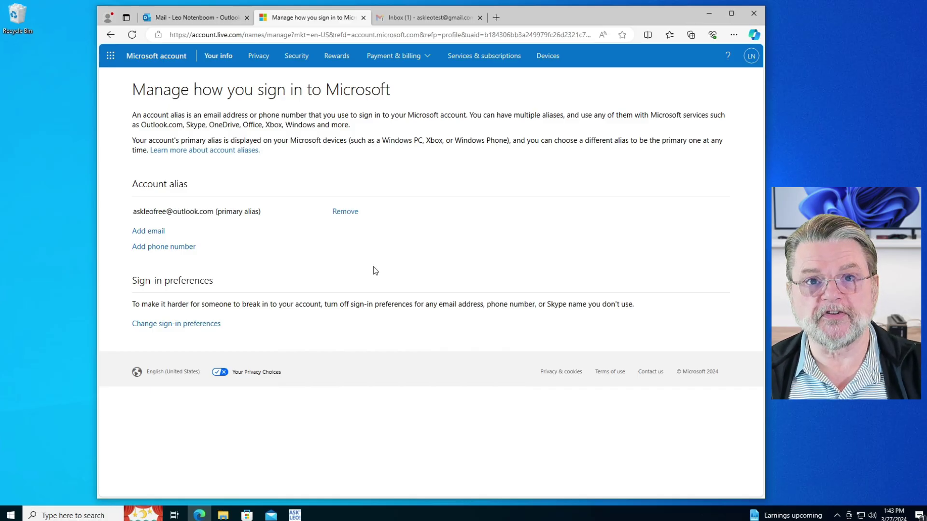
Add the existing Gmail address as a new account alias.
{"action": "left_click", "coordinate": [155, 234]}
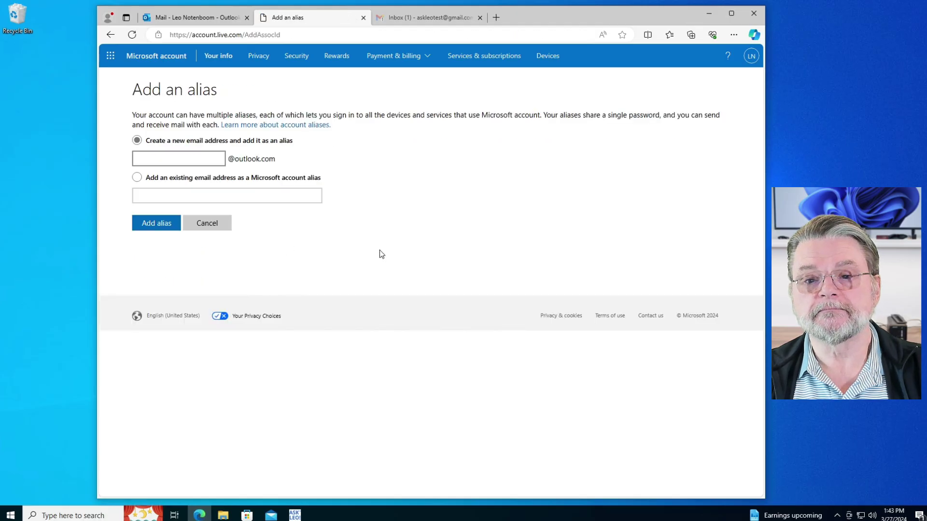
{"action": "left_click", "coordinate": [137, 179]}
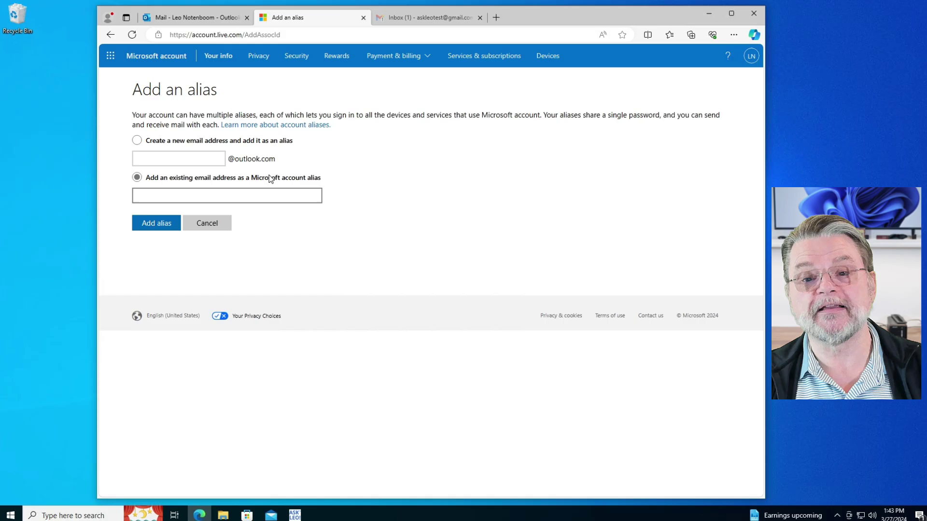
{"action": "left_click", "coordinate": [255, 192]}
{"action": "left_click", "coordinate": [255, 194]}
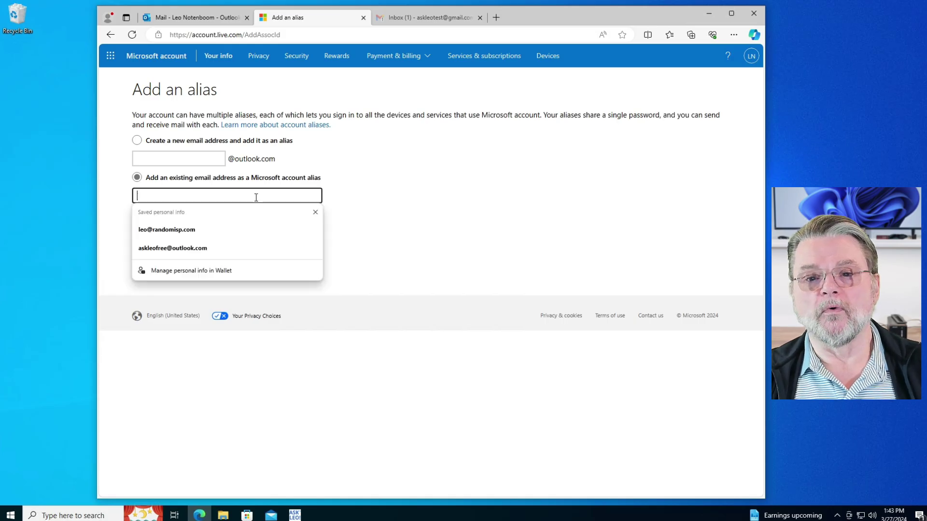
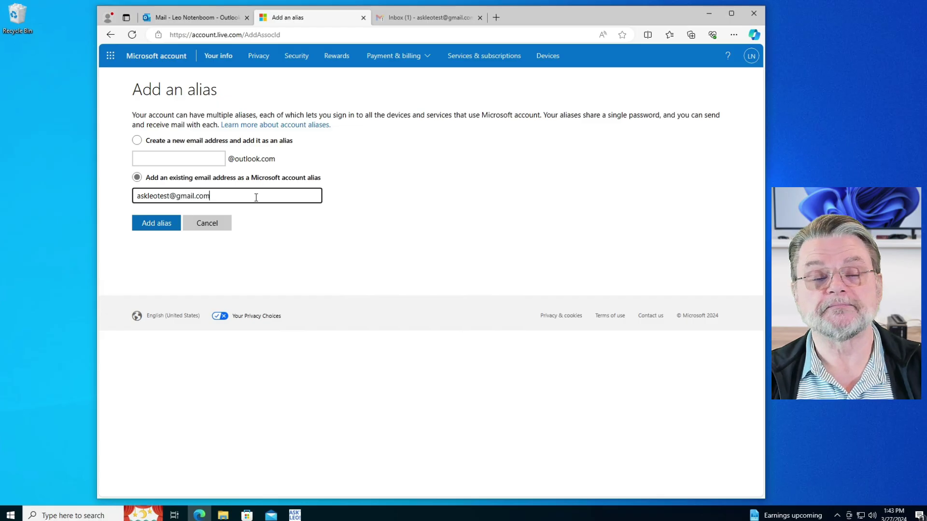
{"action": "left_click", "coordinate": [162, 231]}
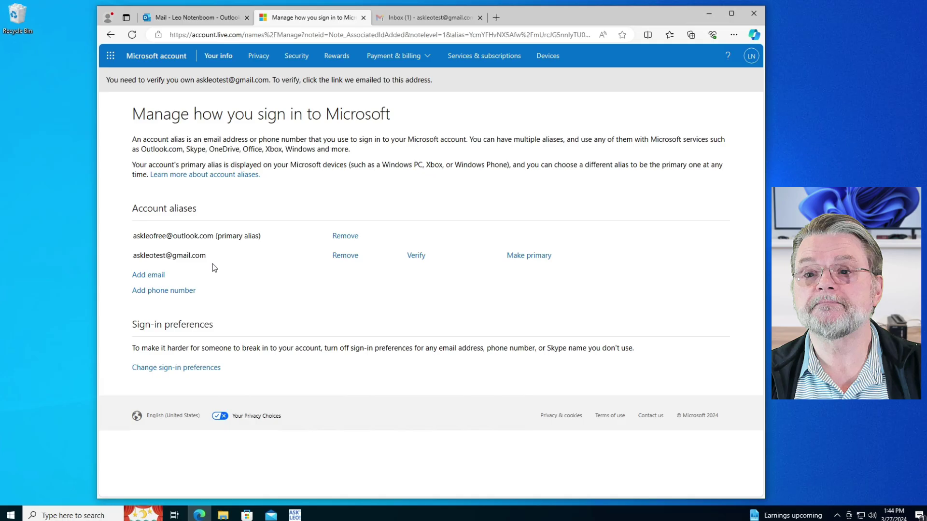
View the 'Confirm your email address' message in the Gmail inbox.
{"action": "left_click", "coordinate": [425, 18]}
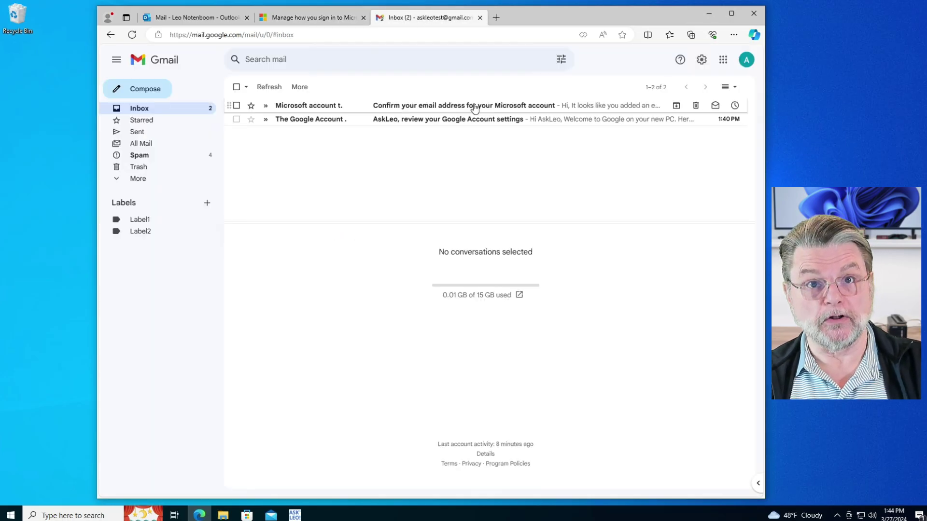
{"action": "left_click", "coordinate": [474, 107]}
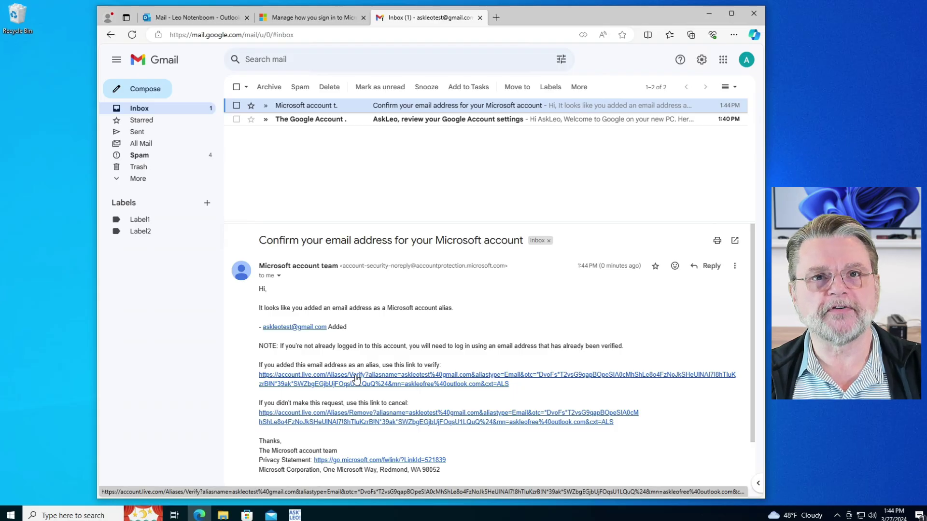
Verify the alias via the email link and request making the Gmail alias primary.
{"action": "left_click", "coordinate": [355, 380]}
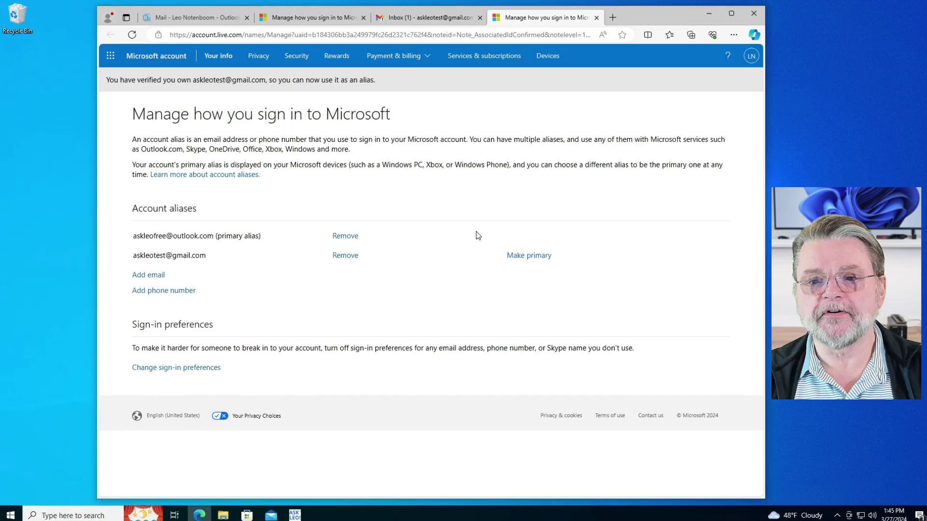
{"action": "left_click", "coordinate": [519, 258]}
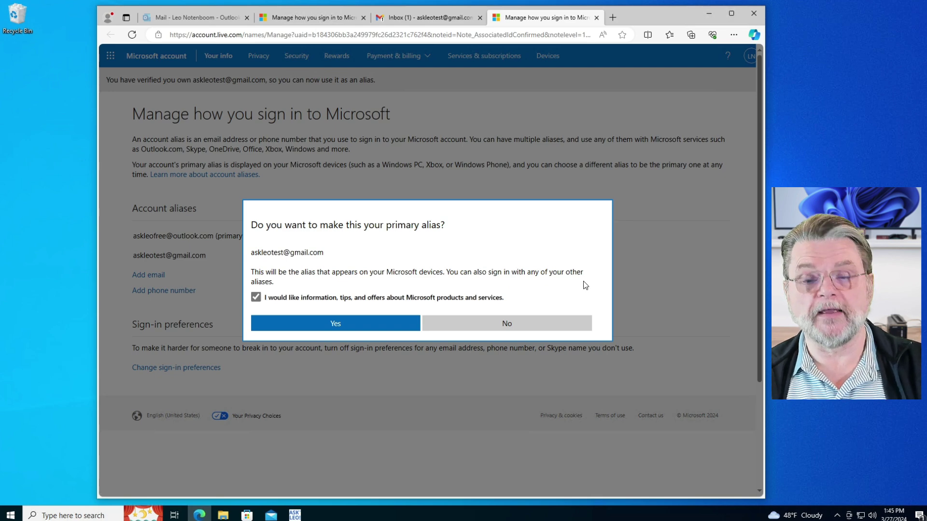
Decline marketing offers, confirm Gmail as primary alias, and close the duplicate settings tab.
{"action": "left_click", "coordinate": [258, 299]}
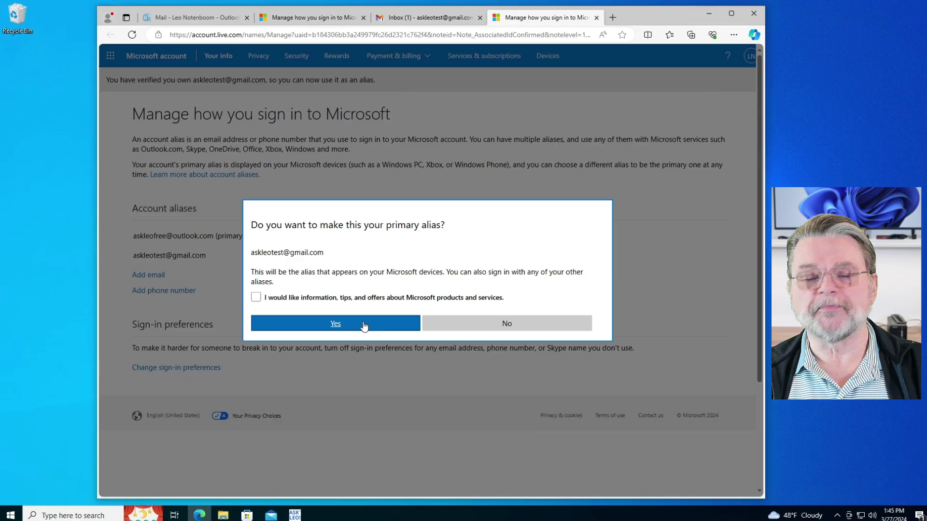
{"action": "left_click", "coordinate": [362, 325]}
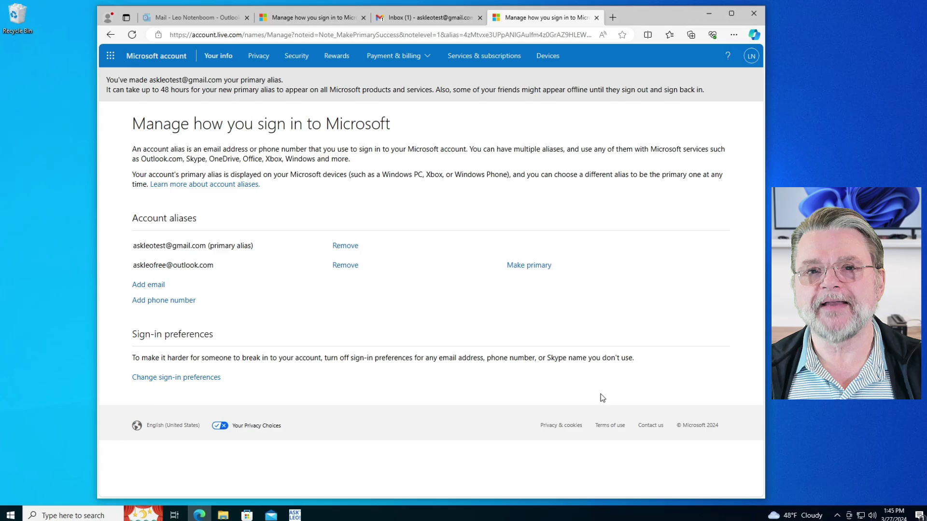
{"action": "left_click", "coordinate": [363, 17]}
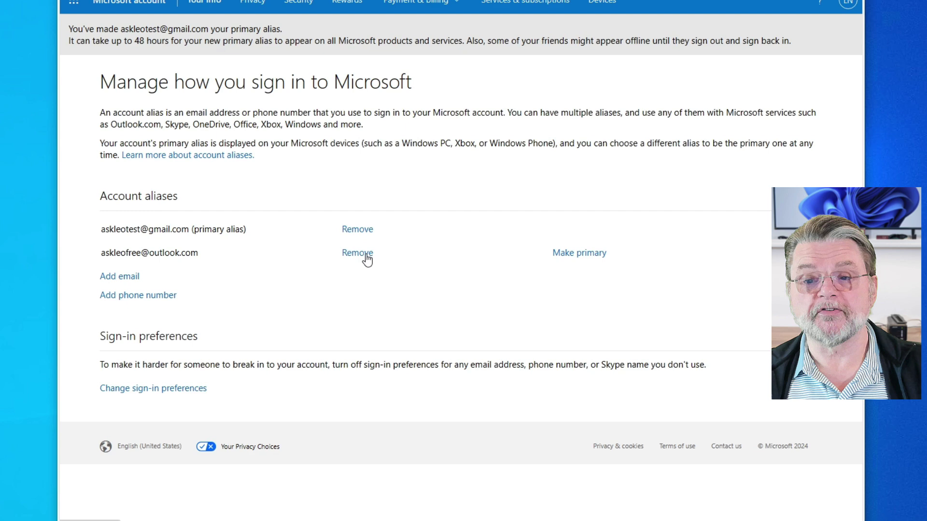
{"action": "left_click", "coordinate": [356, 269]}
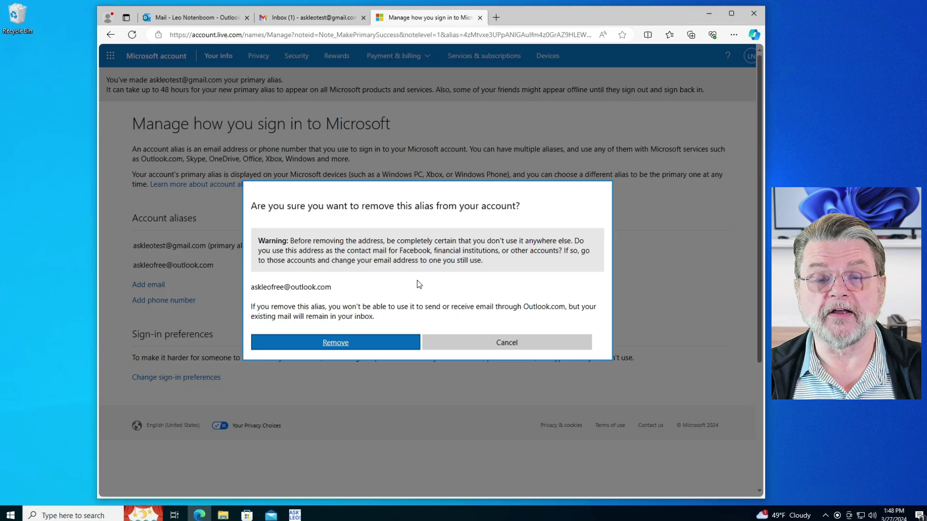
{"action": "left_click", "coordinate": [513, 345]}
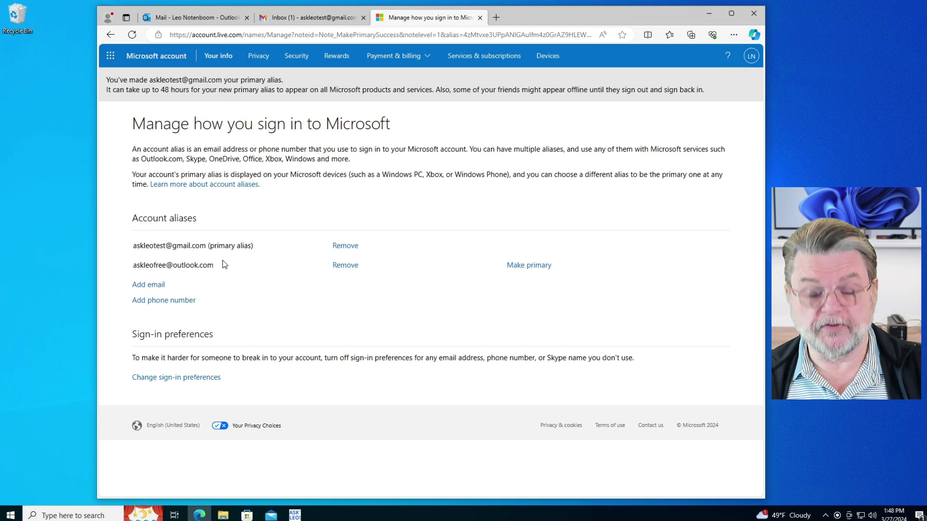
Close the account and Gmail tabs and sign out of Outlook.com from the LN menu.
{"action": "left_click", "coordinate": [479, 18]}
{"action": "left_click", "coordinate": [363, 18]}
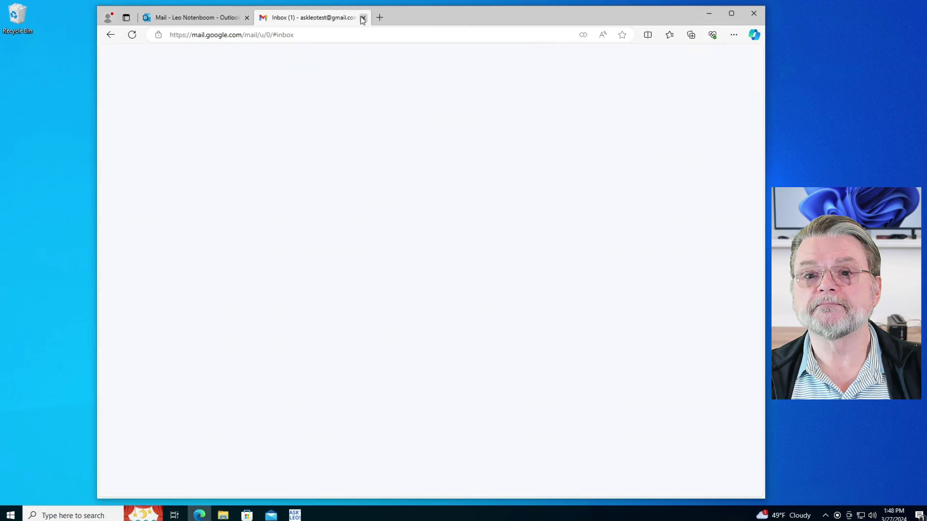
{"action": "left_click", "coordinate": [751, 59]}
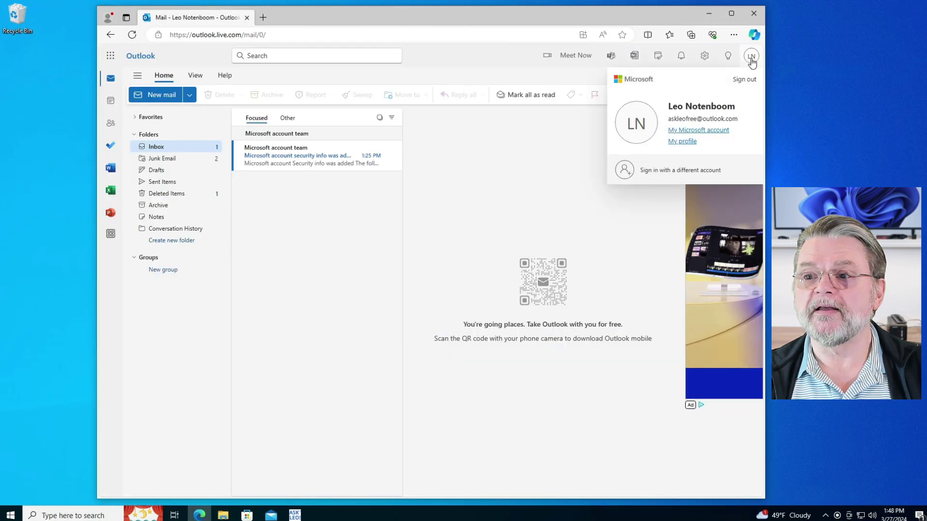
{"action": "left_click", "coordinate": [685, 171]}
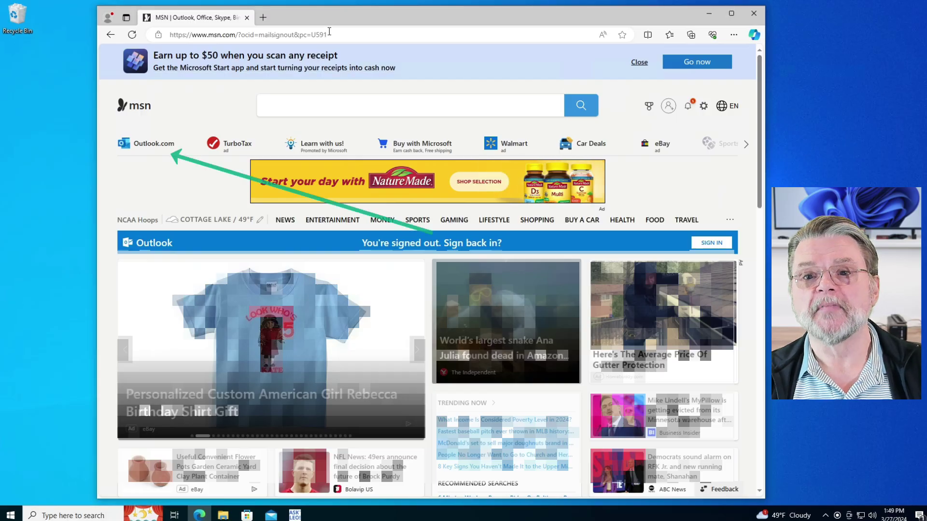
Start Outlook.com sign-in with the Gmail address replacing the prefilled Outlook.com one.
{"action": "left_click", "coordinate": [155, 144]}
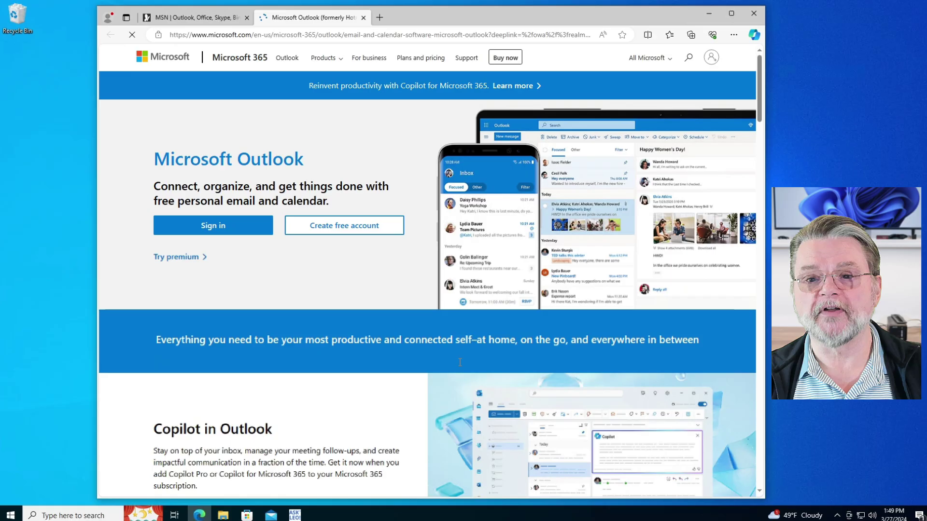
{"action": "left_click", "coordinate": [217, 228]}
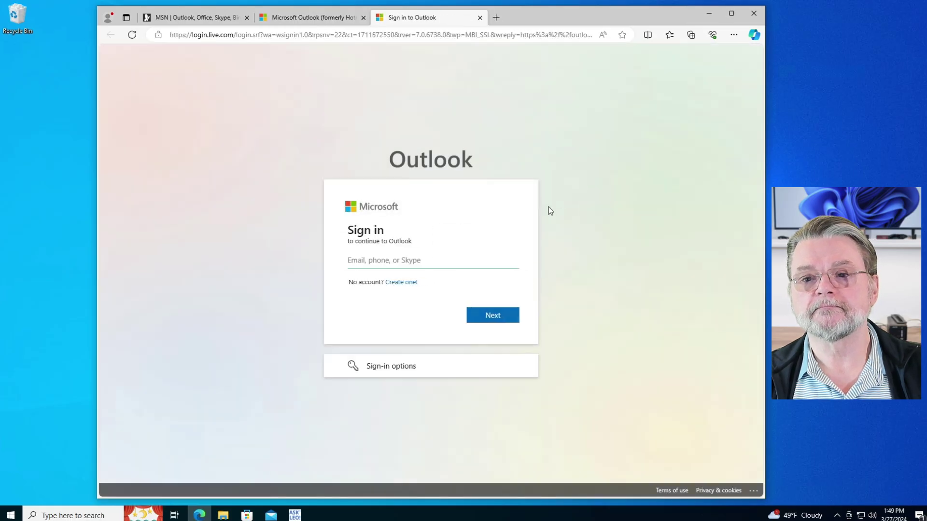
{"action": "left_click", "coordinate": [464, 261]}
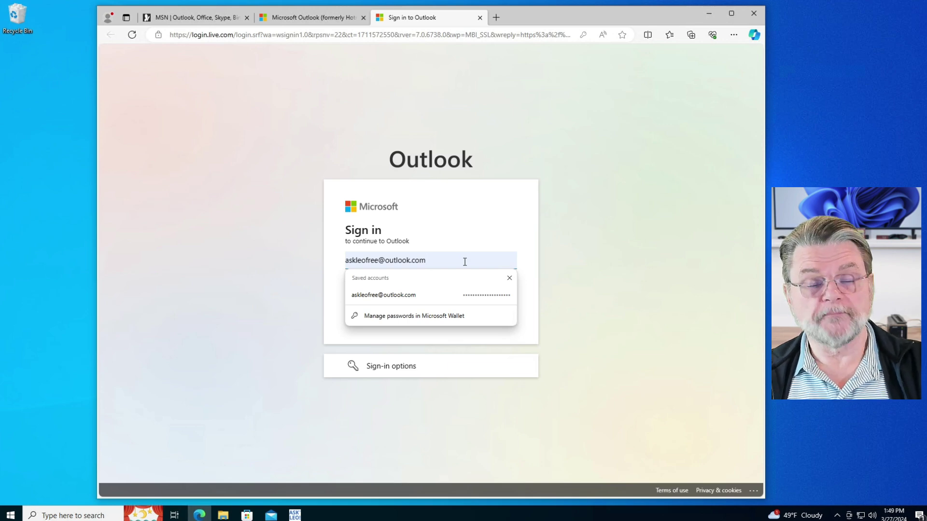
{"action": "left_click_drag", "start_coordinate": [452, 263], "coordinate": [307, 249]}
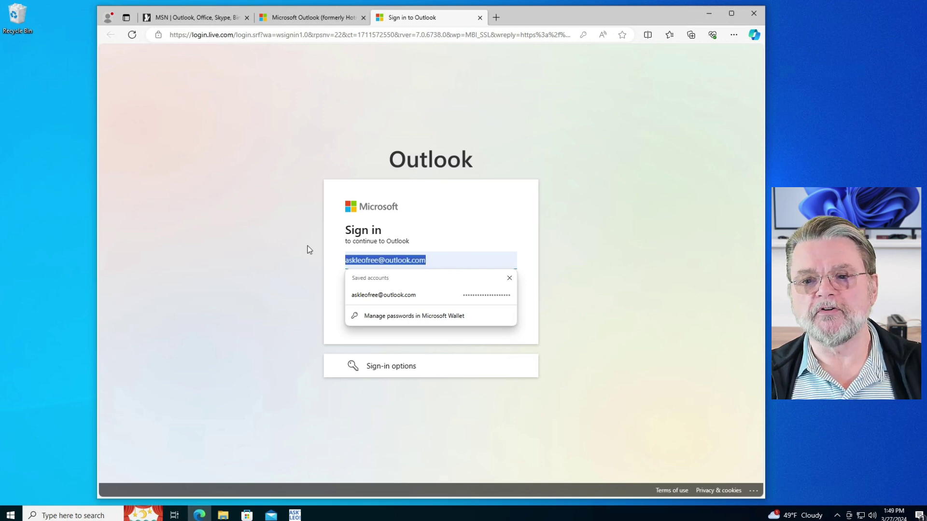
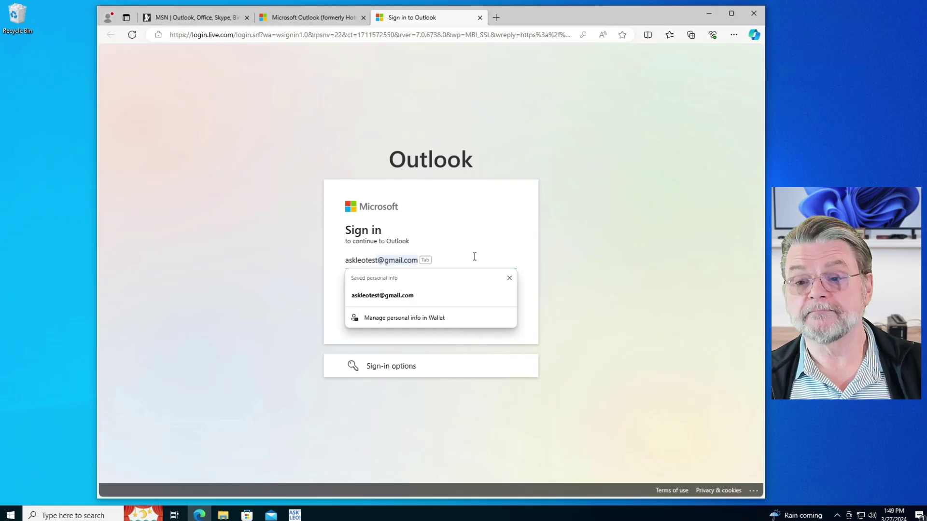
{"action": "key", "text": "Tab"}
{"action": "left_click", "coordinate": [479, 317]}
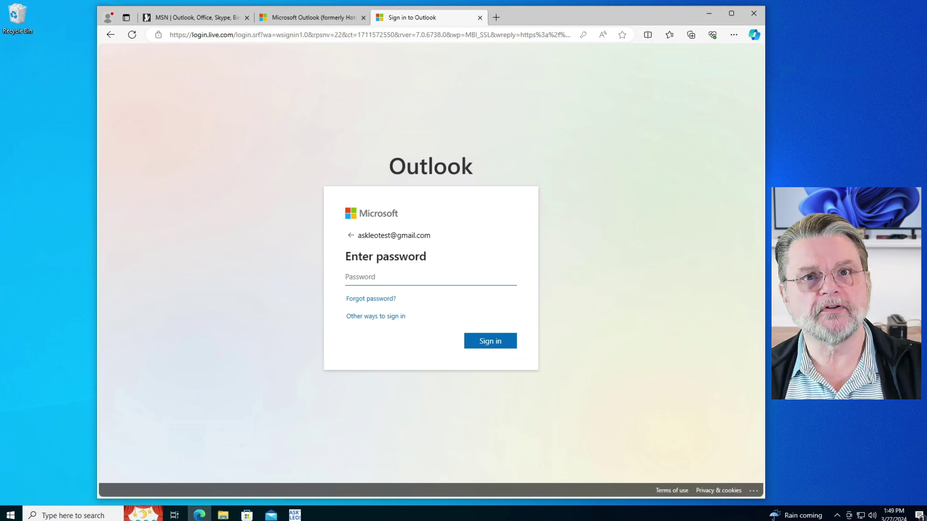
Paste the account password and sign in.
{"action": "left_click", "coordinate": [375, 277]}
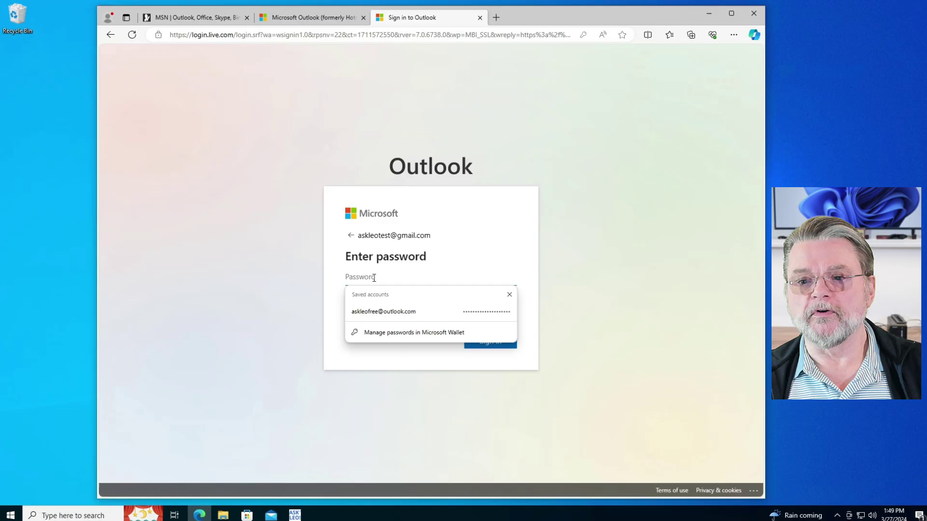
{"action": "key", "text": "ctrl+v"}
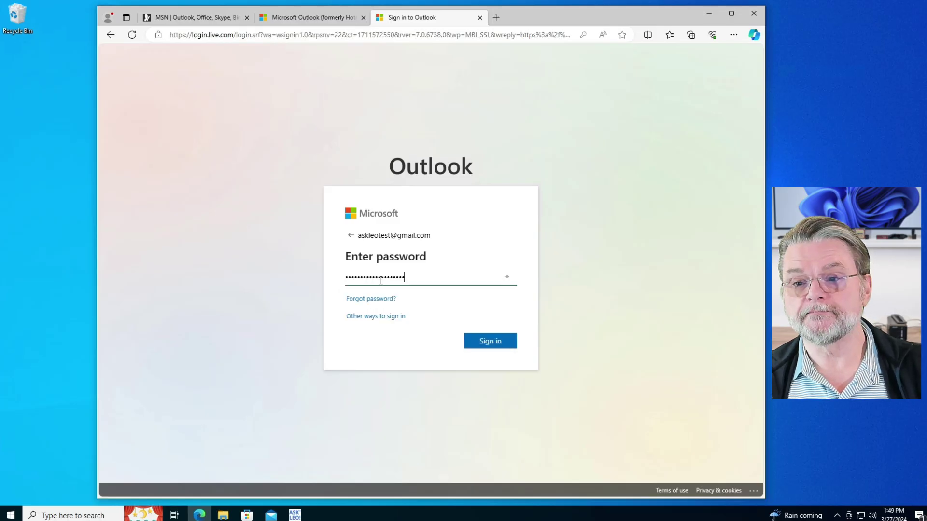
{"action": "left_click", "coordinate": [487, 341]}
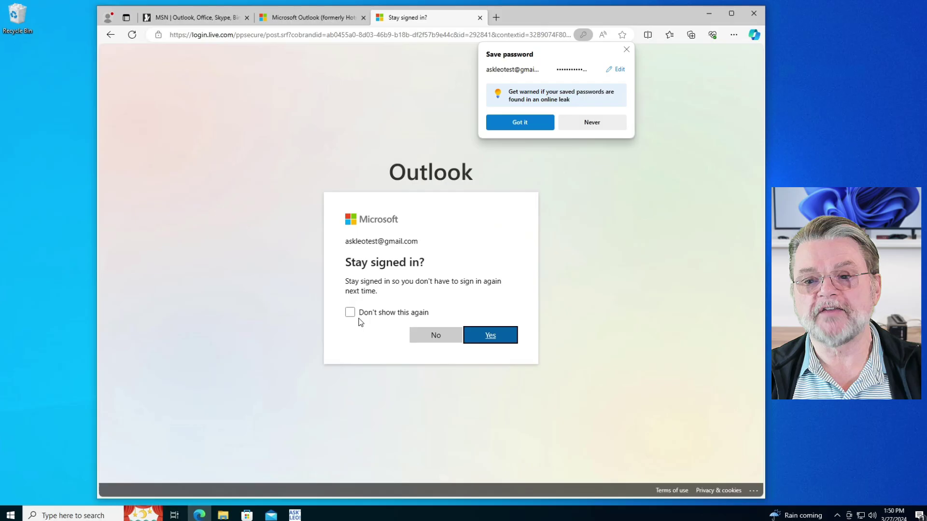
Stay signed in with 'Don't show this again' ticked, landing in the Outlook inbox.
{"action": "left_click", "coordinate": [351, 312]}
{"action": "left_click", "coordinate": [483, 334]}
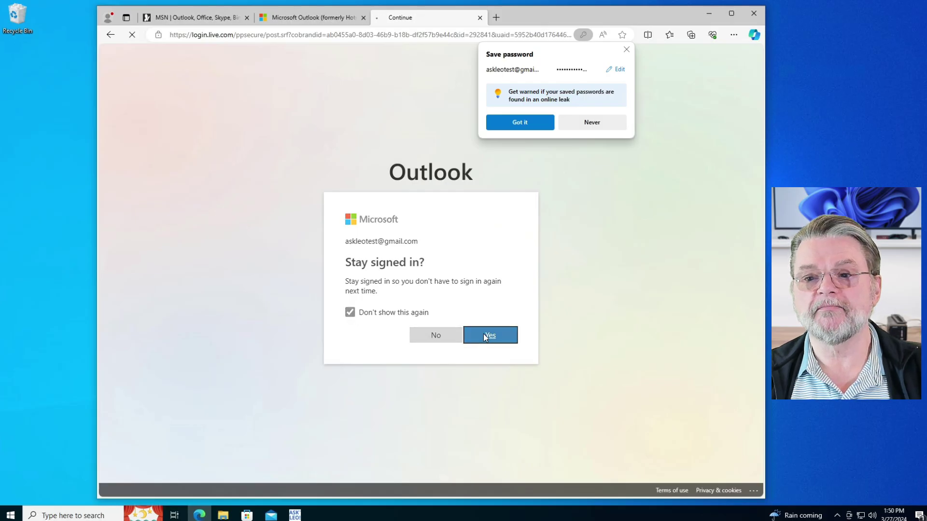